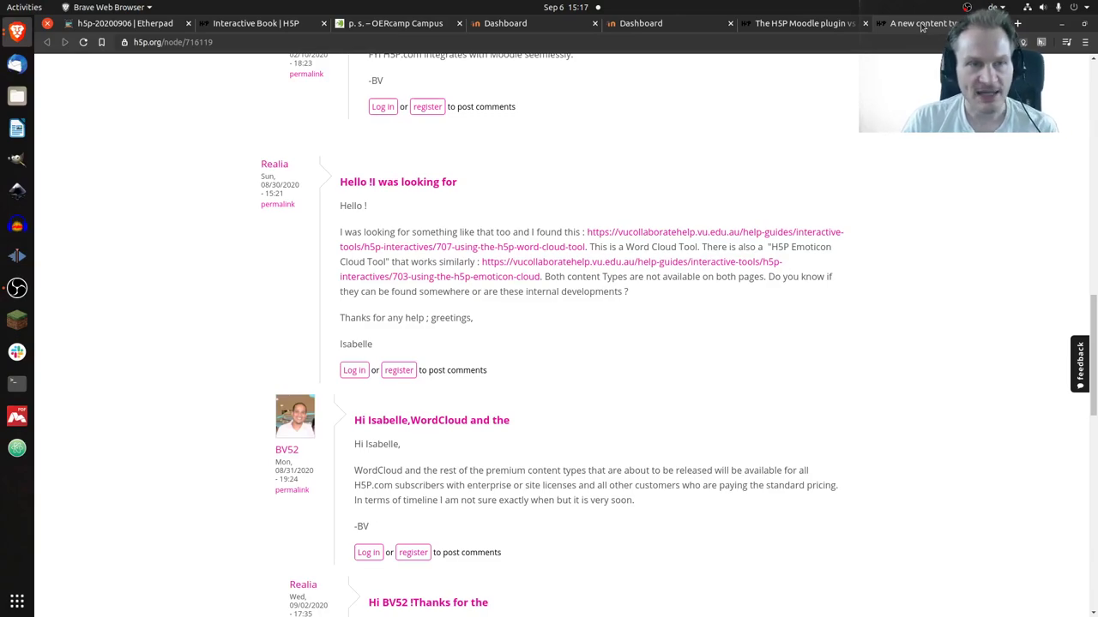
Close the H5P.org new-content-type article and switch to the Moodle dashboard tab.
key("ctrl+w")
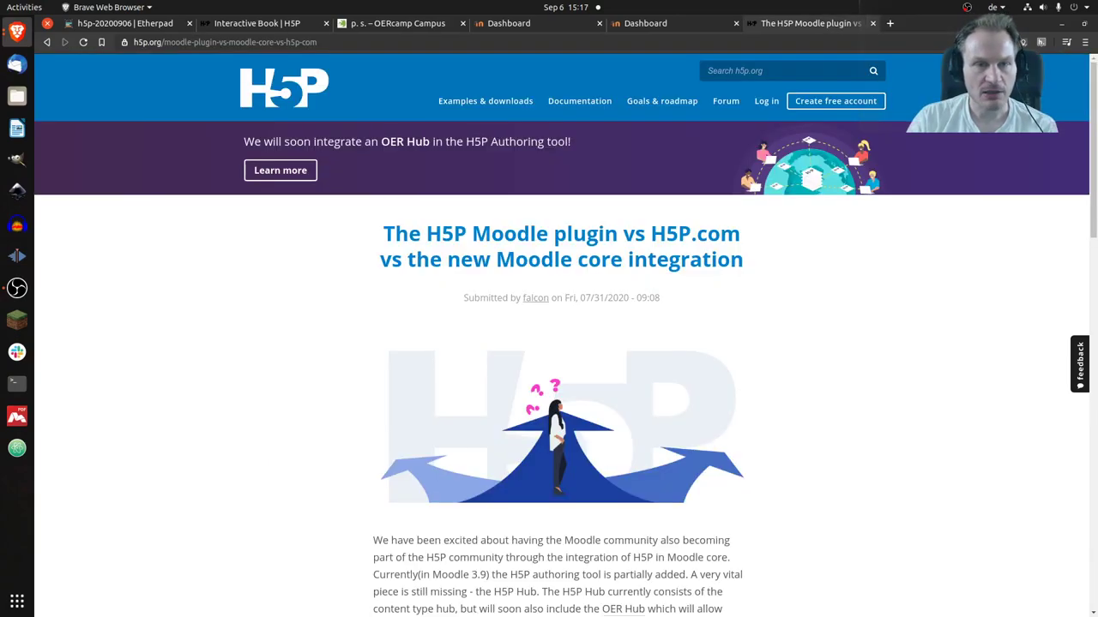
left_click(531, 26)
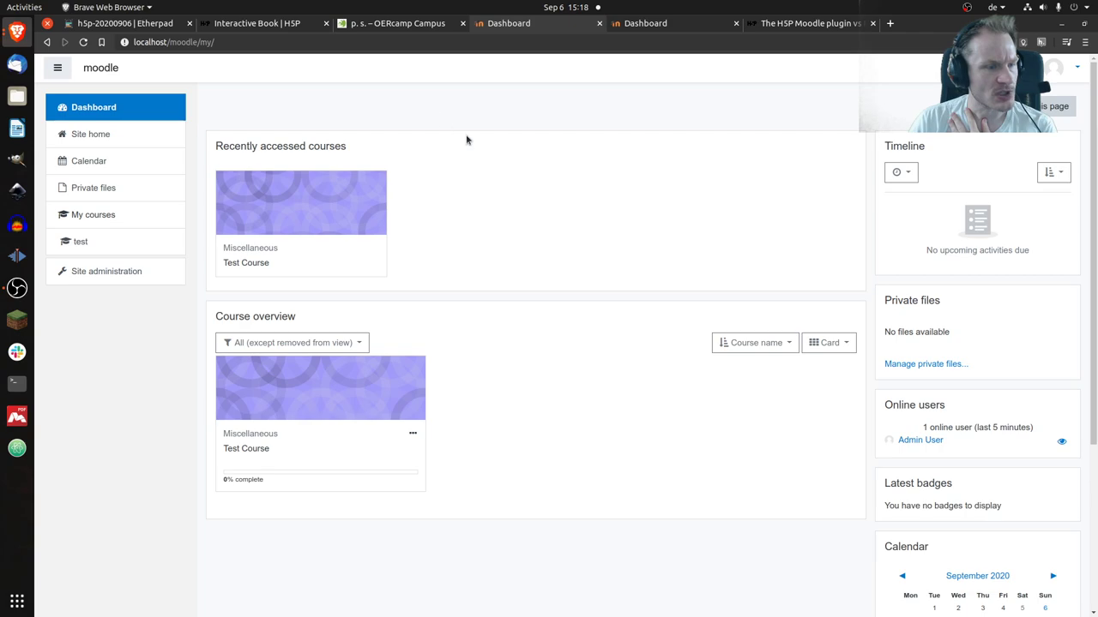
Open Test Course on both Moodle sites, then return to the first site's course page.
left_click(256, 264)
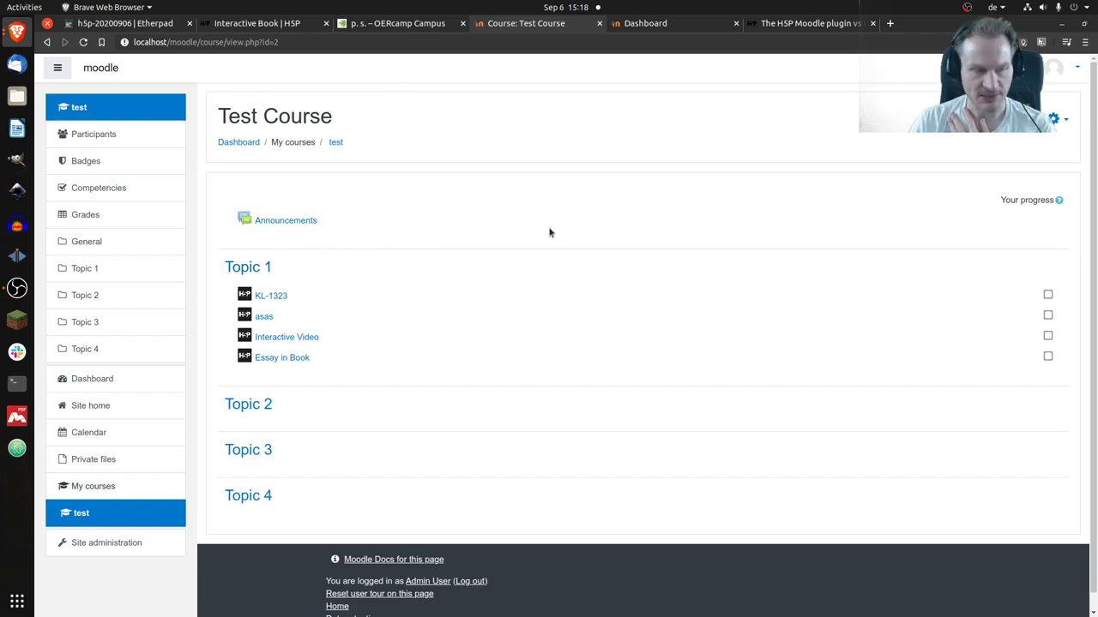
left_click(660, 28)
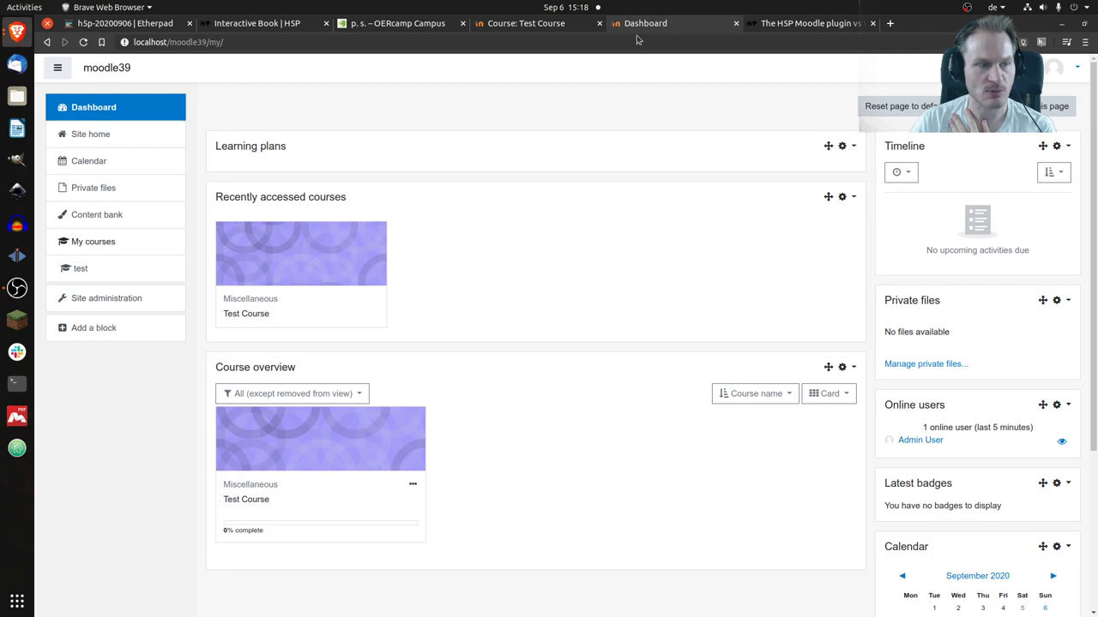
left_click(257, 315)
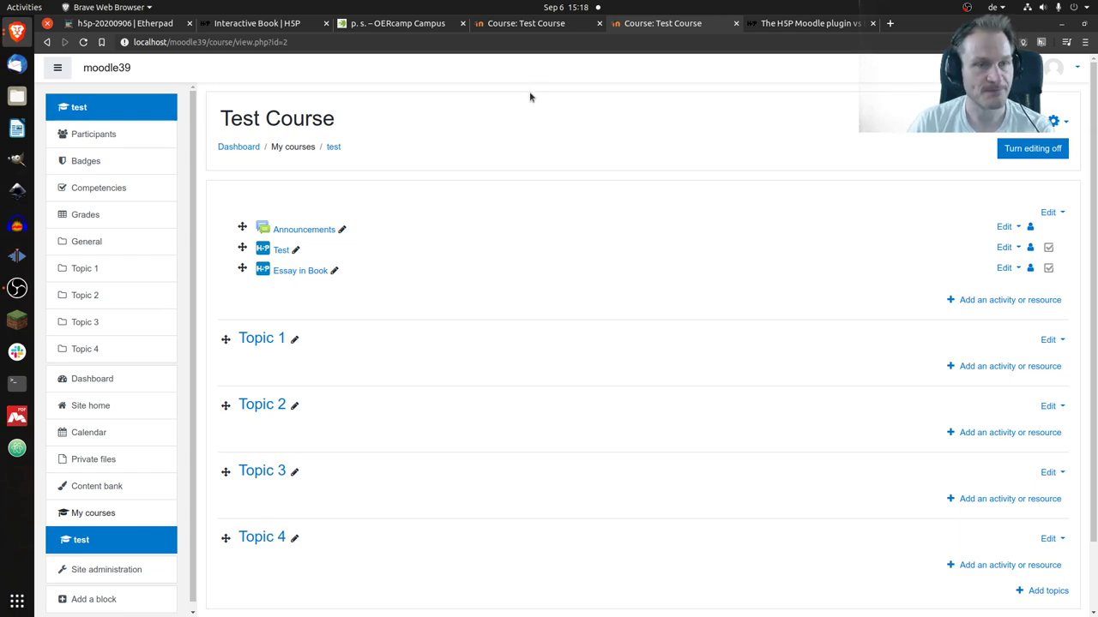
left_click(544, 24)
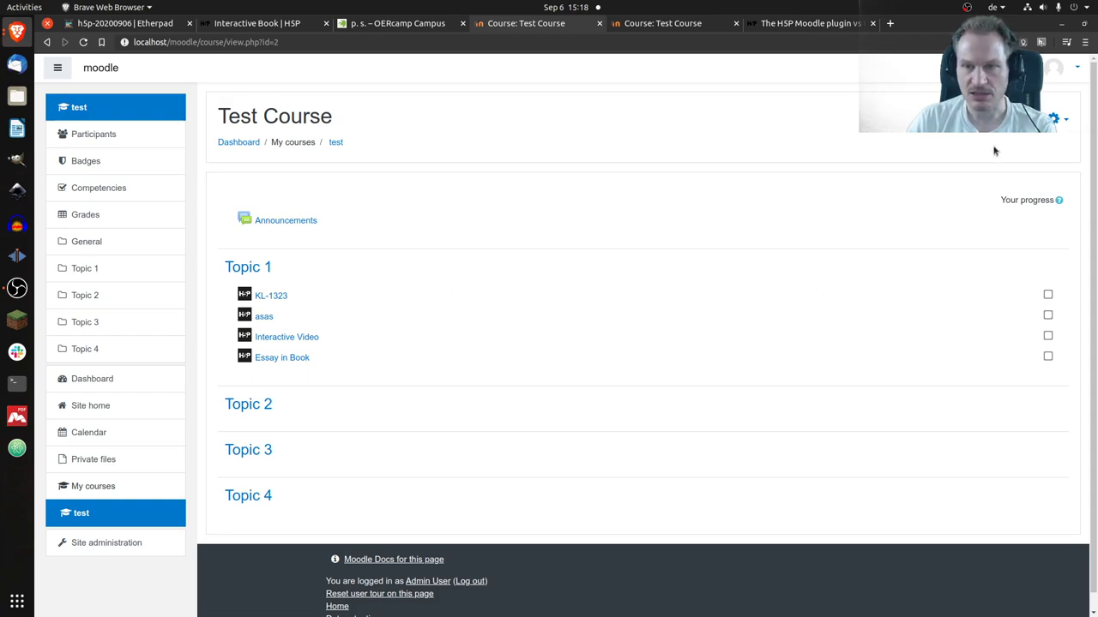
Turn editing on and add an Interactive Content activity to Topic 1.
left_click(1055, 118)
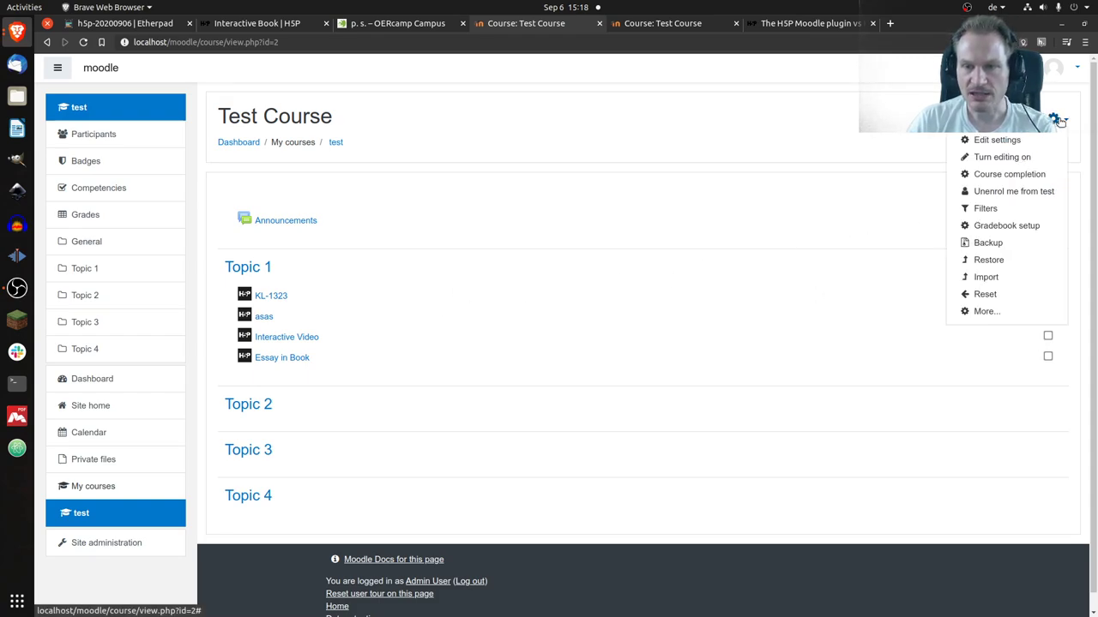
left_click(1001, 161)
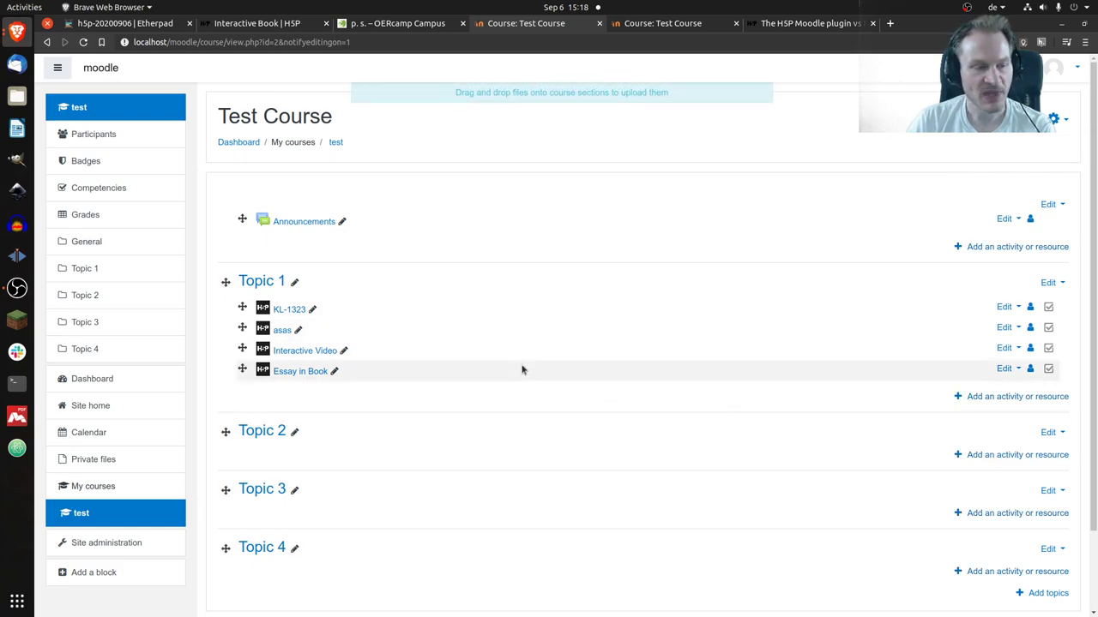
left_click(1016, 400)
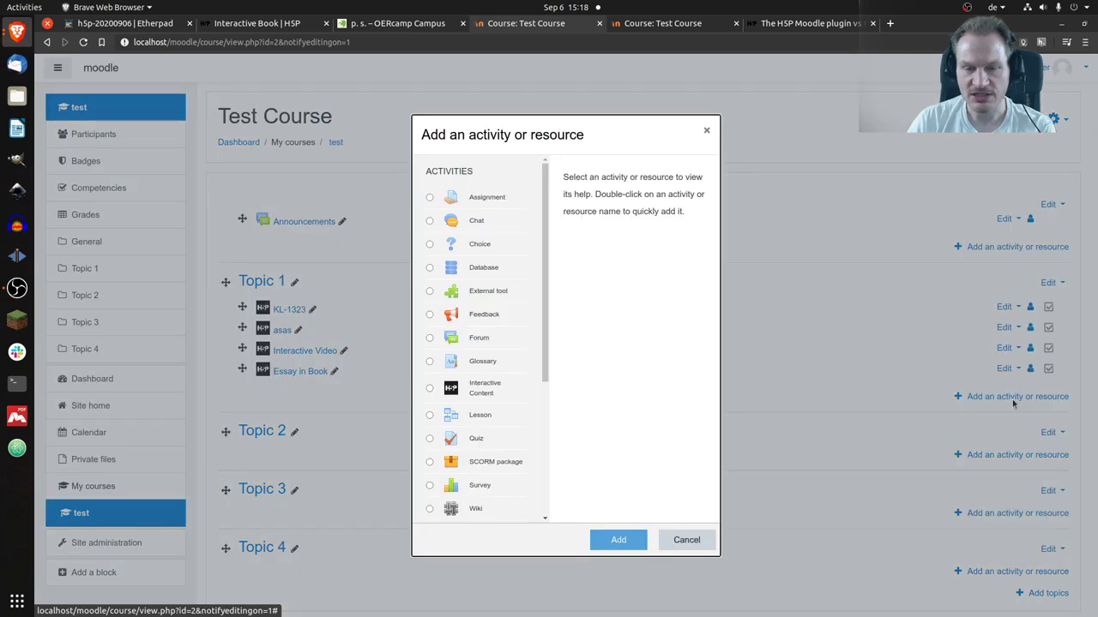
left_click(476, 390)
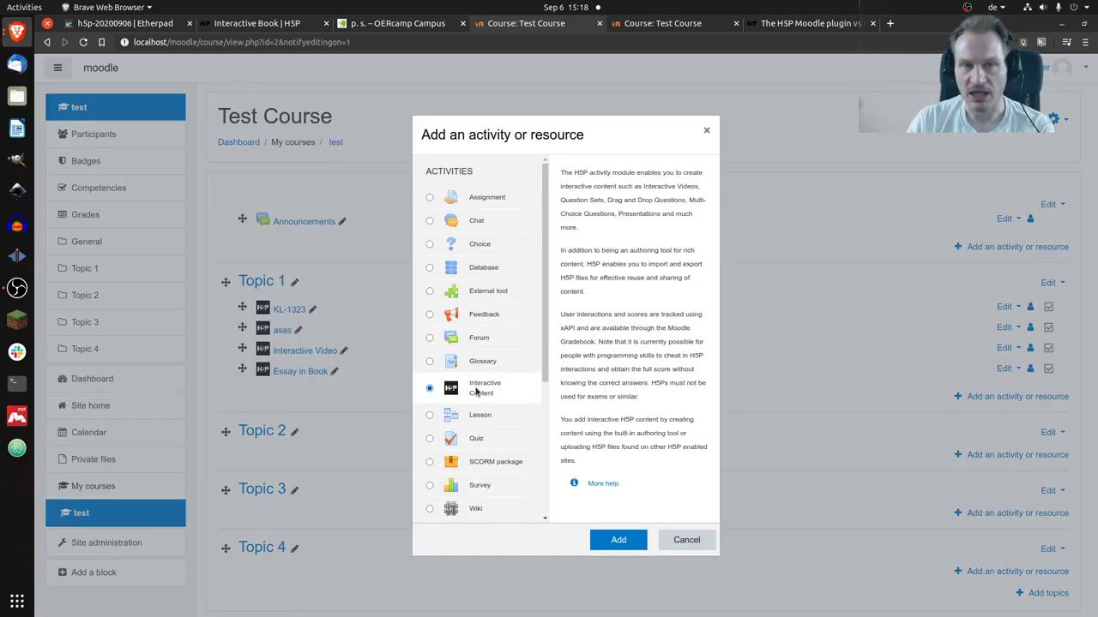
left_click(622, 545)
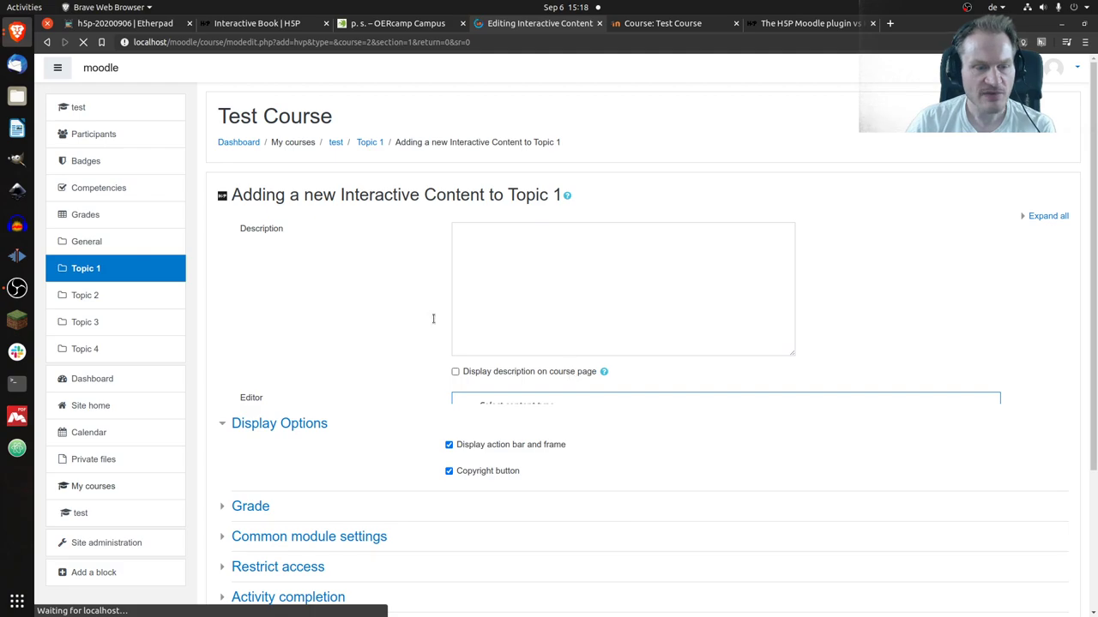
scroll(403, 317, "down", 1)
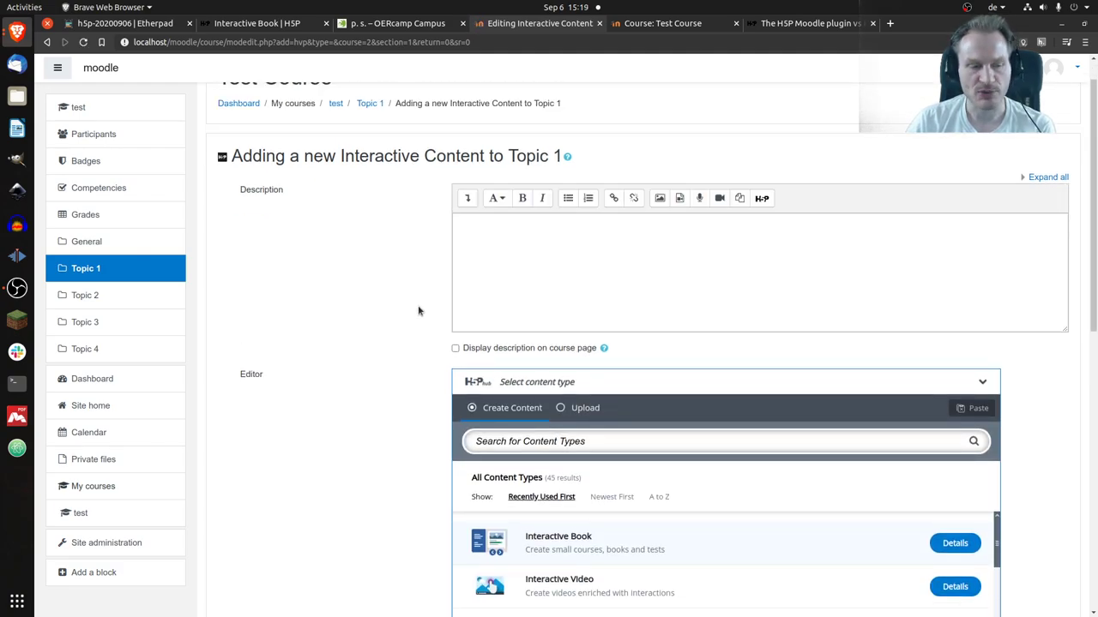
scroll(419, 311, "down", 2)
scroll(419, 312, "down", 2)
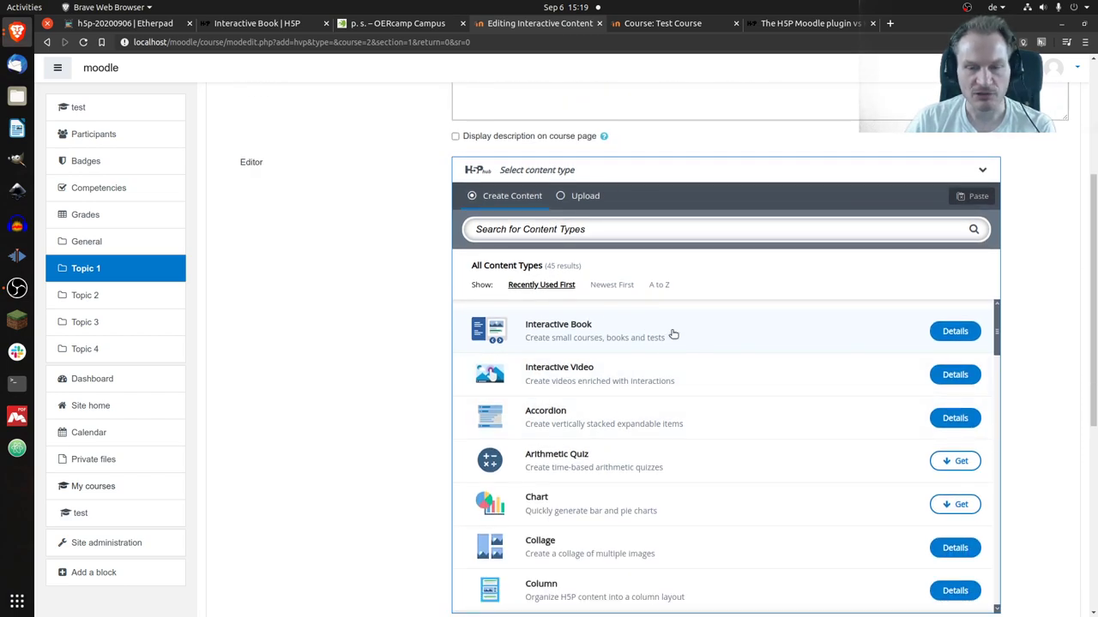
scroll(649, 377, "down", 5)
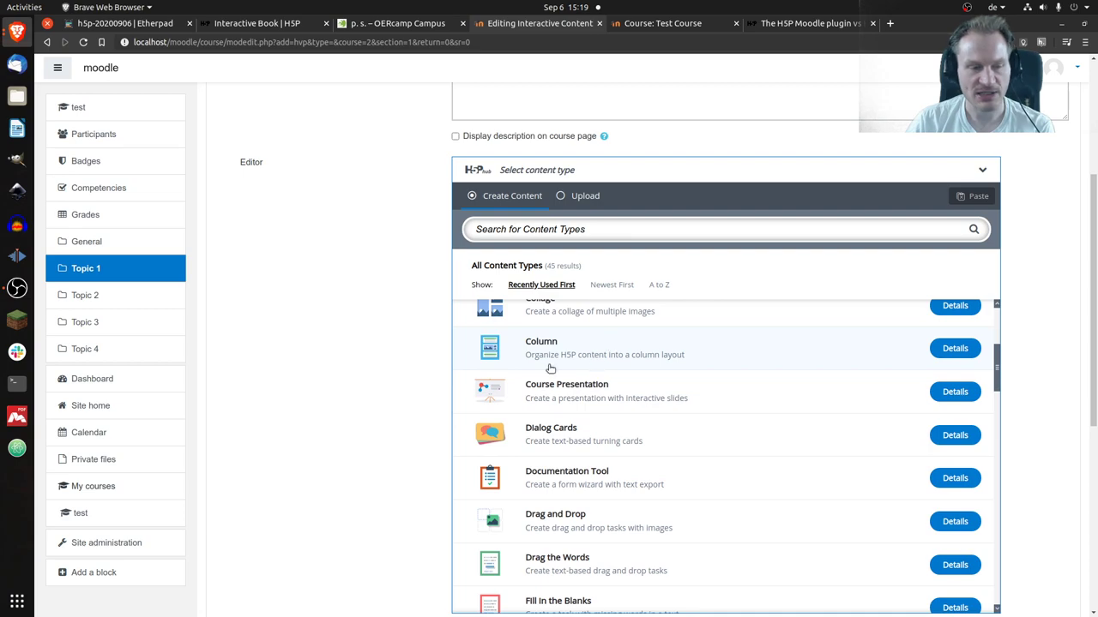
scroll(483, 369, "down", 2)
scroll(387, 299, "down", 5)
scroll(387, 300, "up", 1)
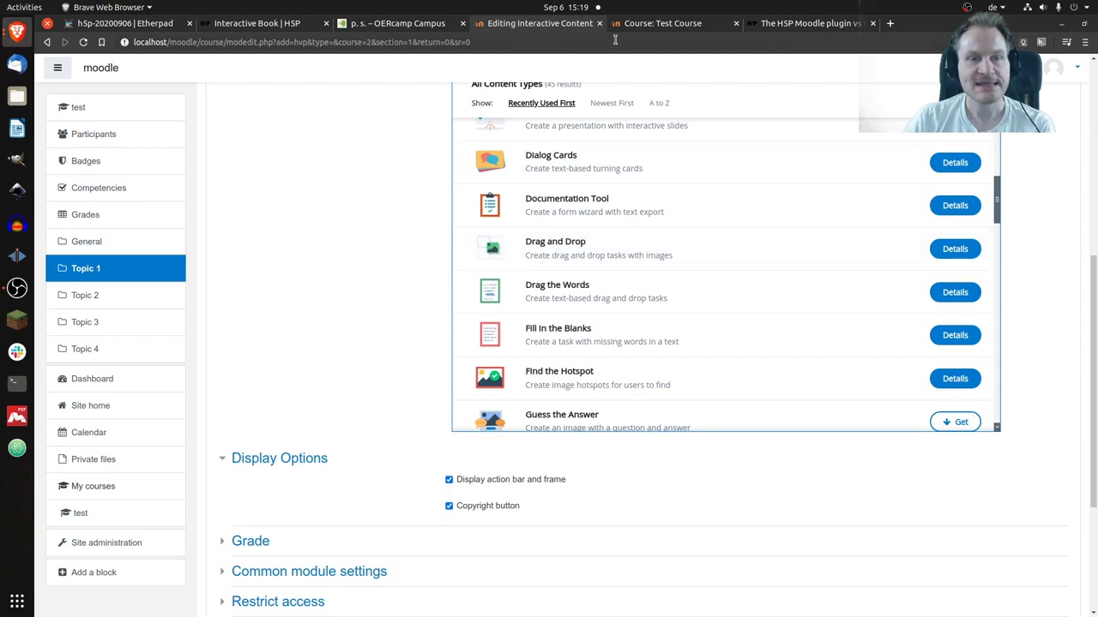
In moodle39's Test Course, start adding an H5P activity to the General section.
left_click(661, 24)
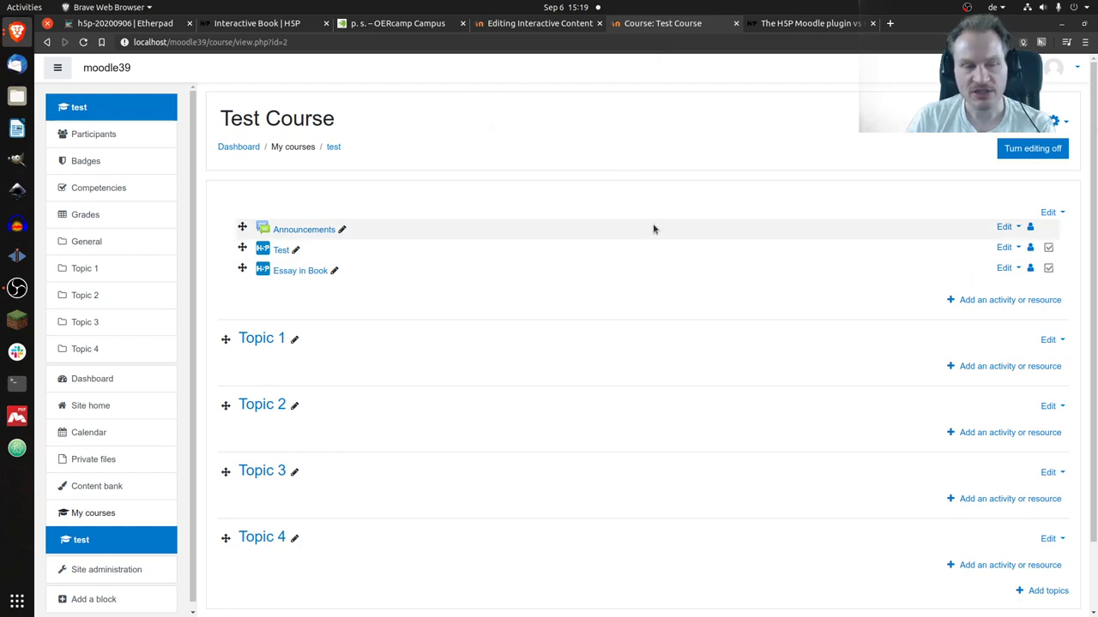
left_click(996, 302)
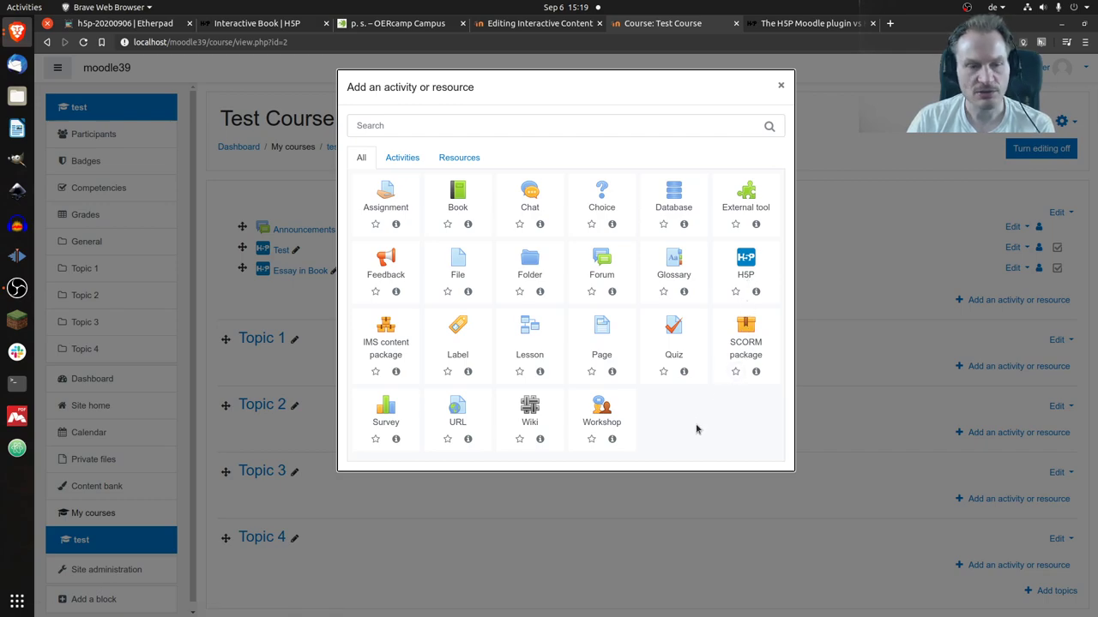
left_click(744, 266)
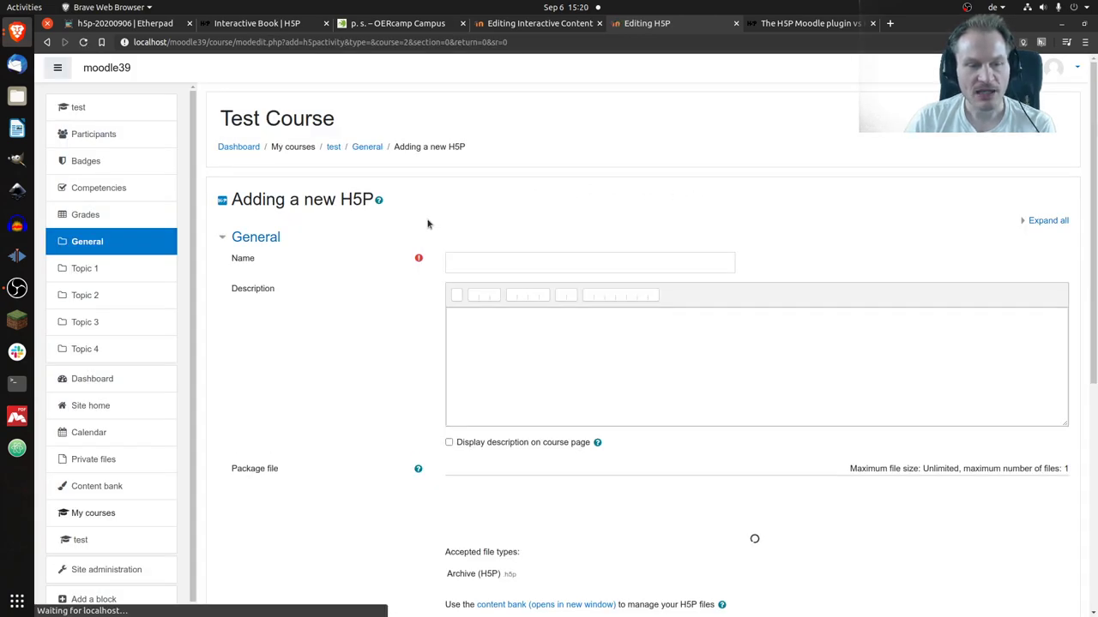
scroll(419, 228, "down", 1)
scroll(419, 230, "down", 3)
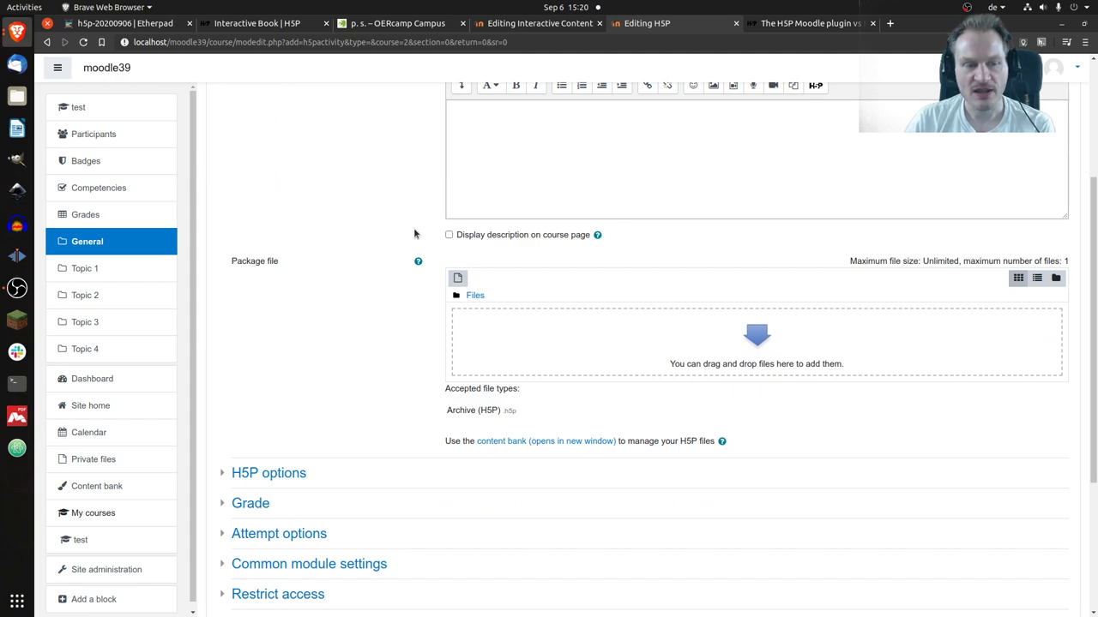
scroll(410, 237, "down", 2)
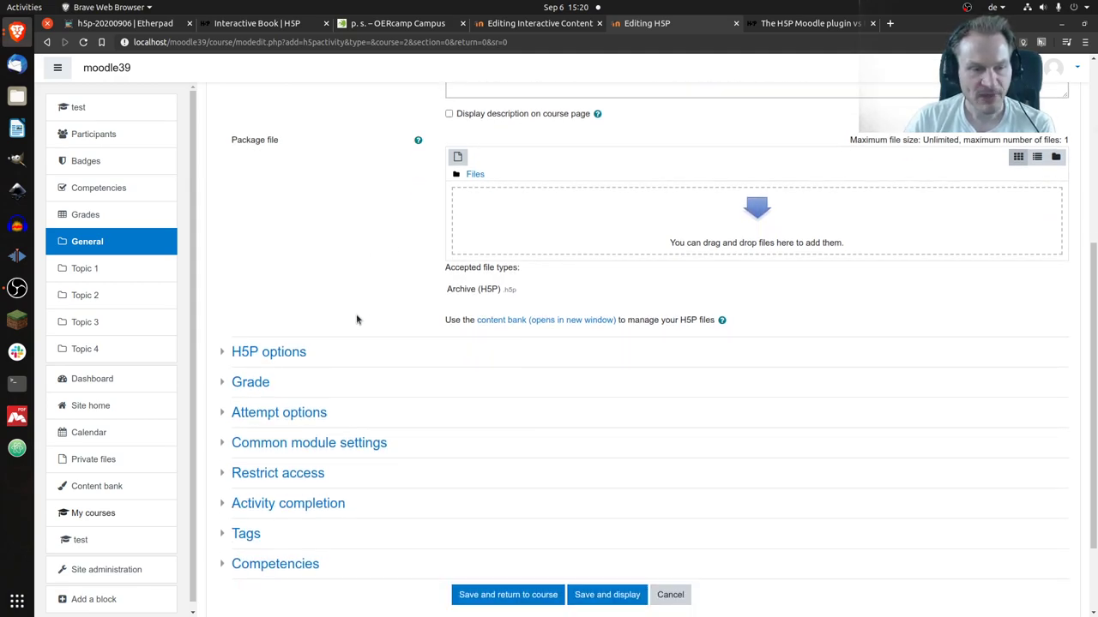
Open the course content bank in a new tab and browse its addable H5P content types.
left_click(538, 323)
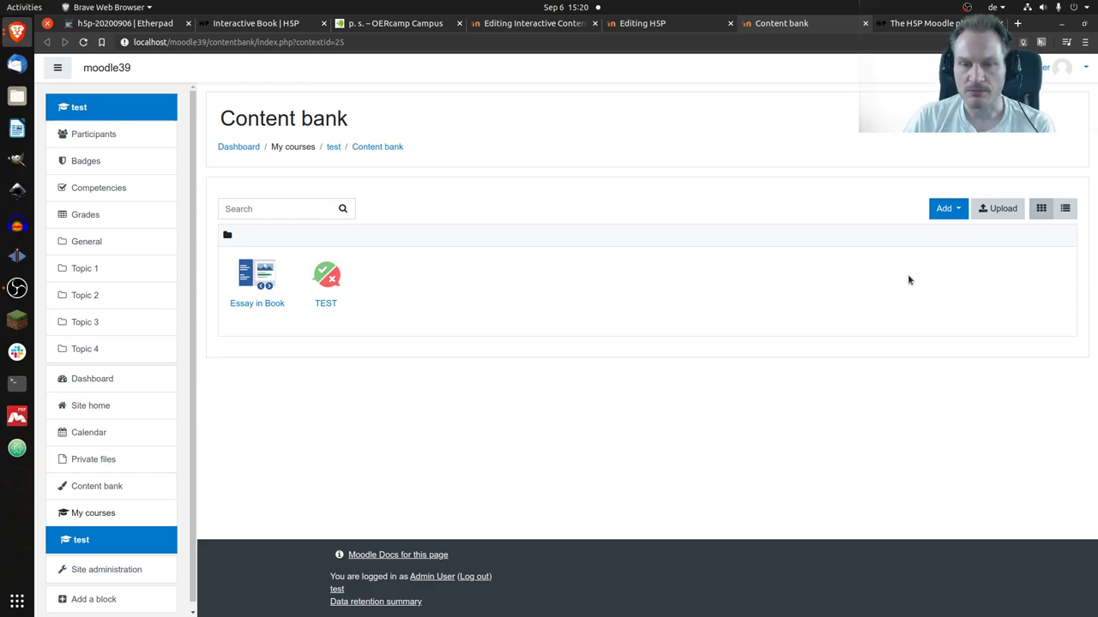
left_click(956, 212)
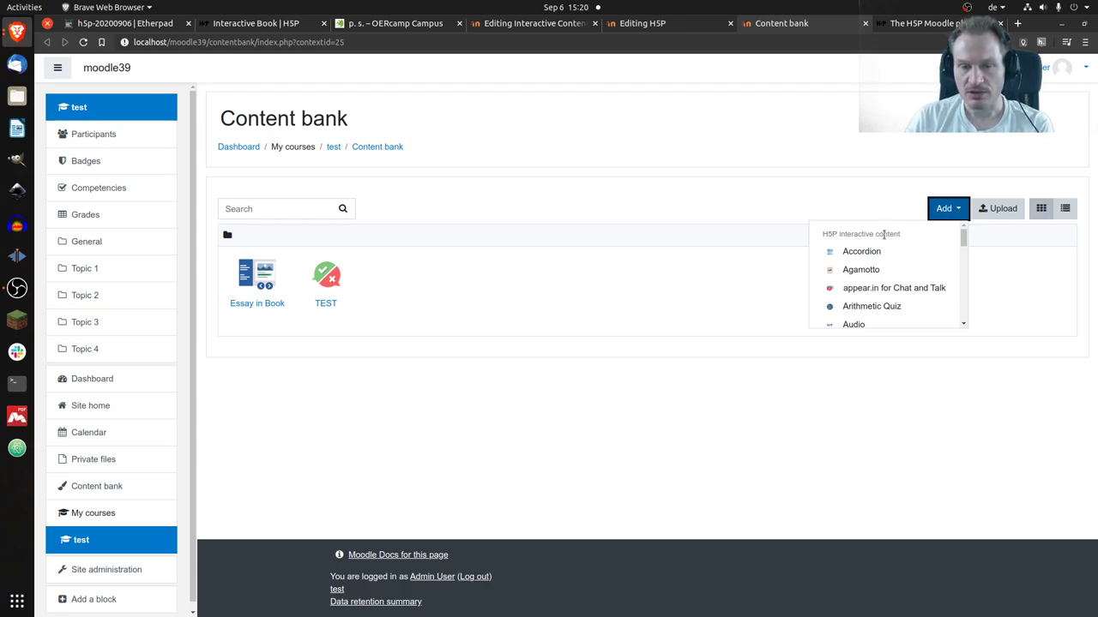
left_click_drag(963, 238, 963, 253)
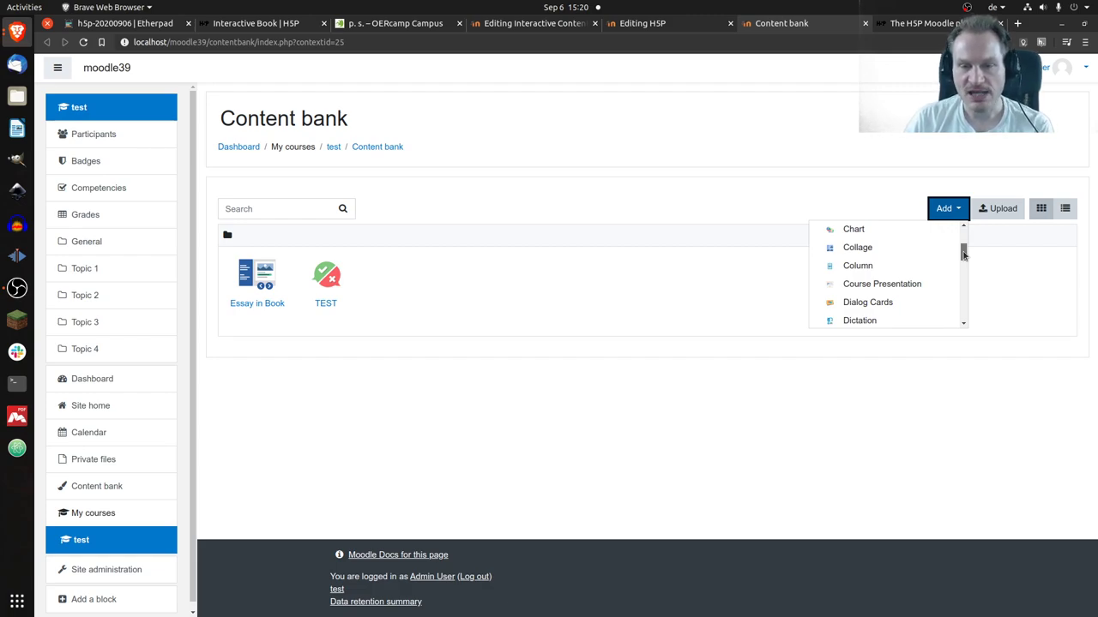
mouse_move(963, 253)
left_mouse_down()
mouse_move(963, 267)
mouse_move(963, 243)
left_mouse_up()
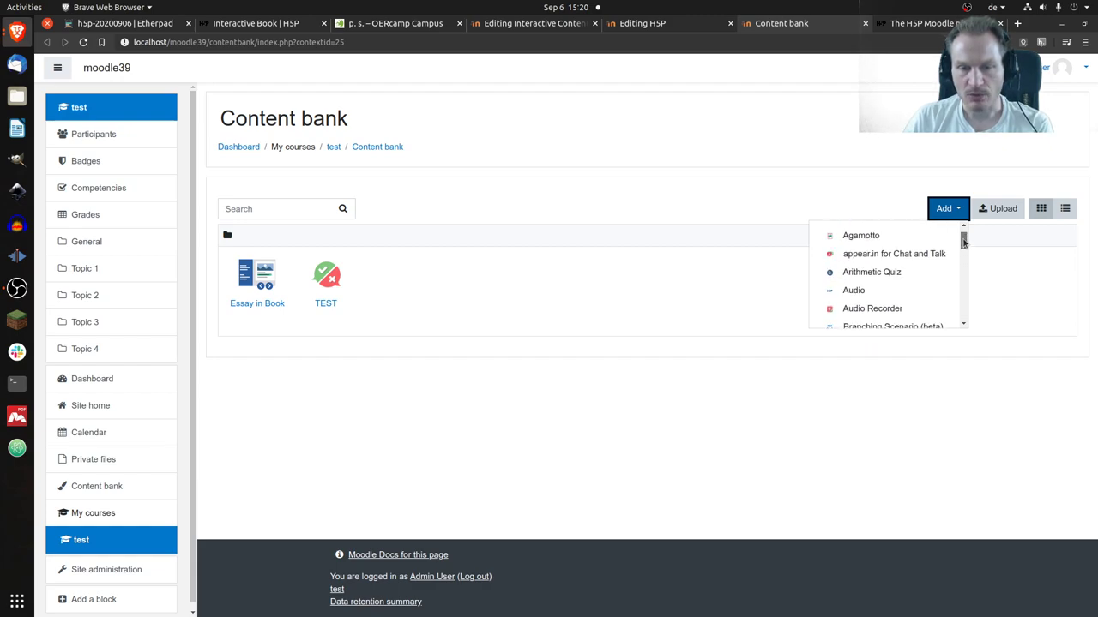
scroll(871, 250, "up", 1)
left_click(868, 247)
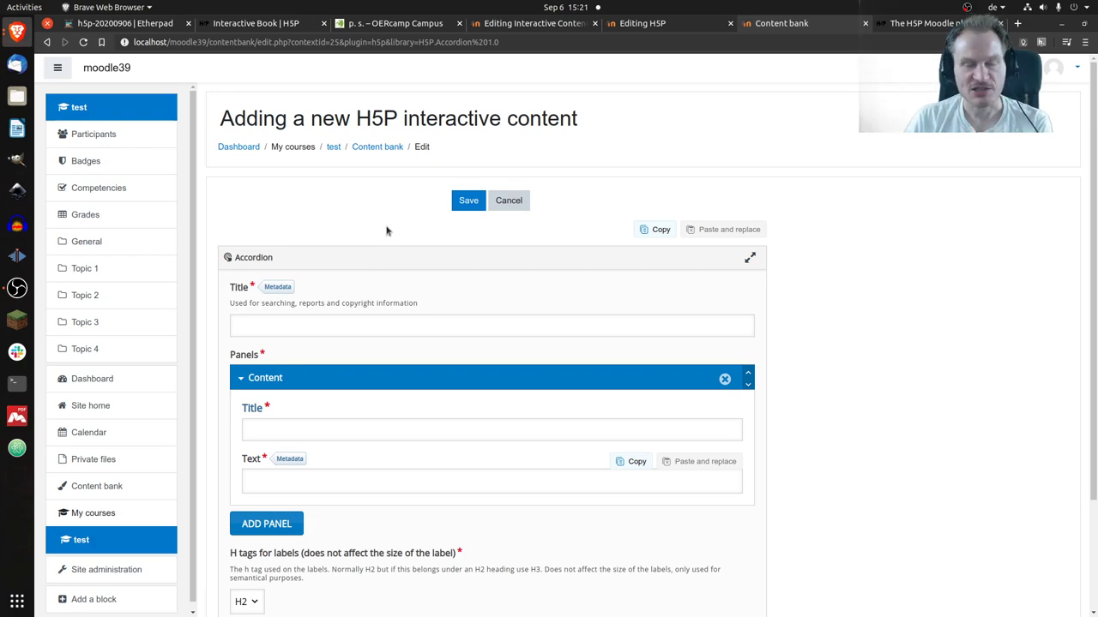
scroll(386, 230, "down", 2)
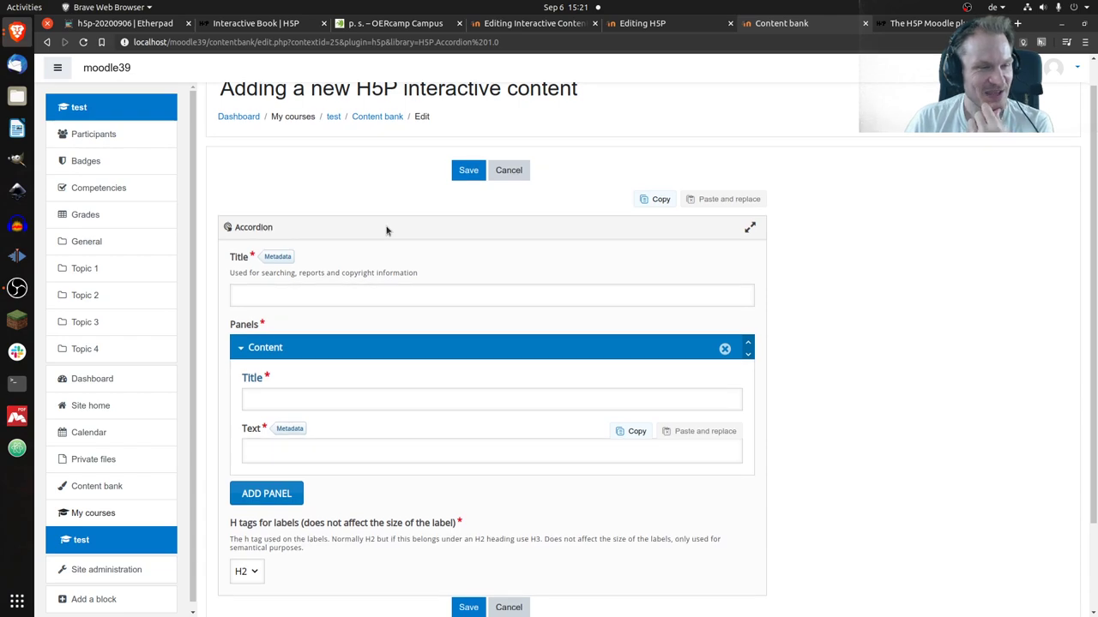
scroll(385, 230, "up", 2)
left_click(512, 204)
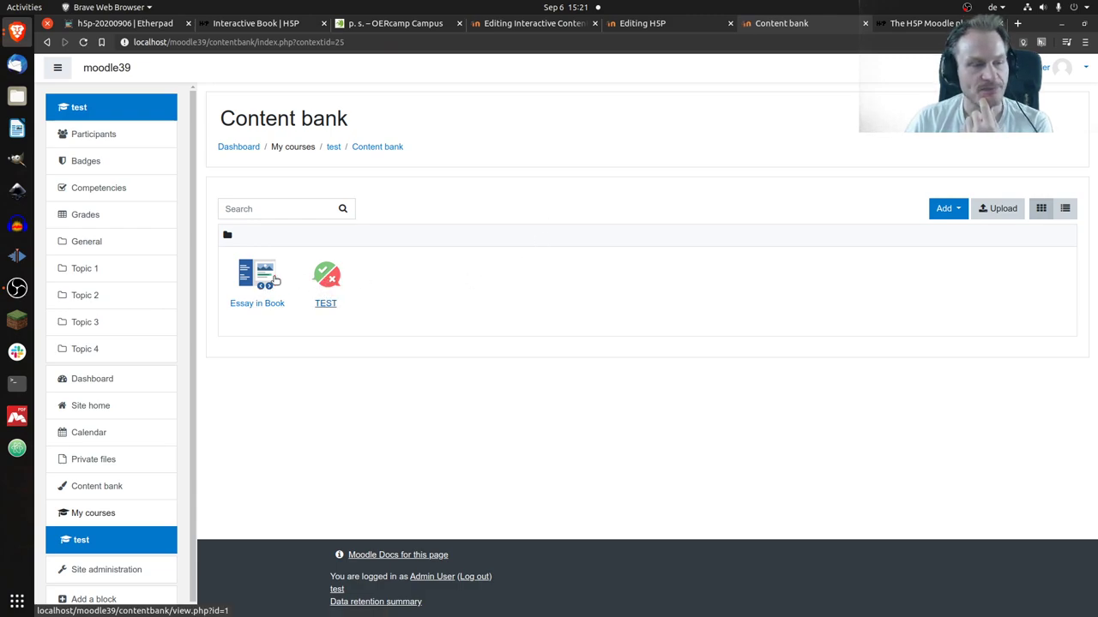
Back on the new H5P activity form, open the File picker for the package file.
left_click(664, 26)
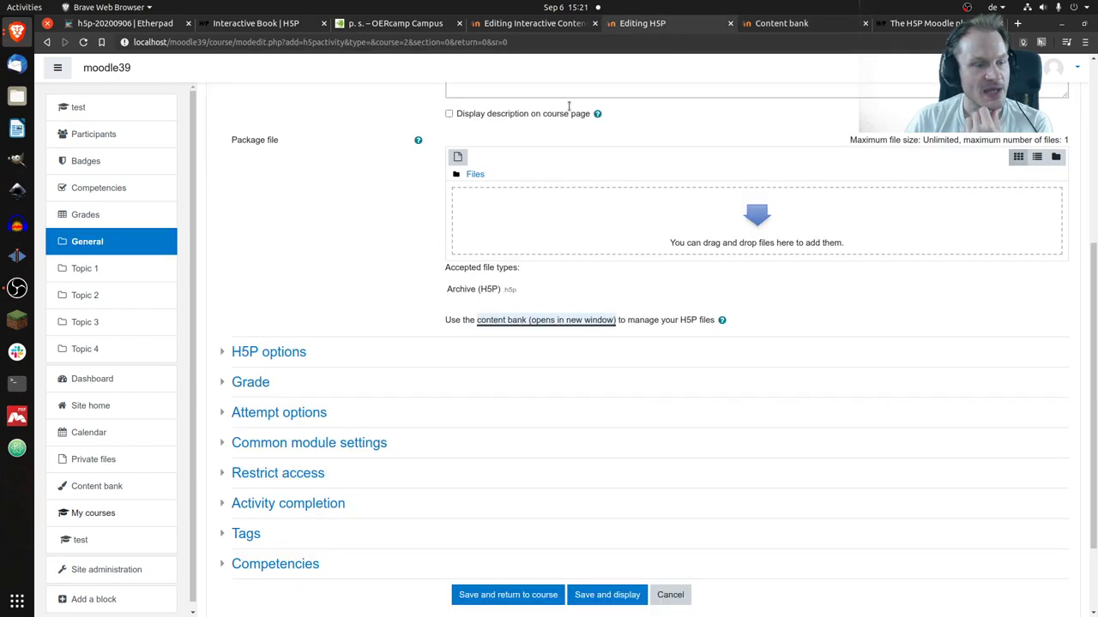
scroll(391, 256, "up", 2)
scroll(391, 257, "up", 4)
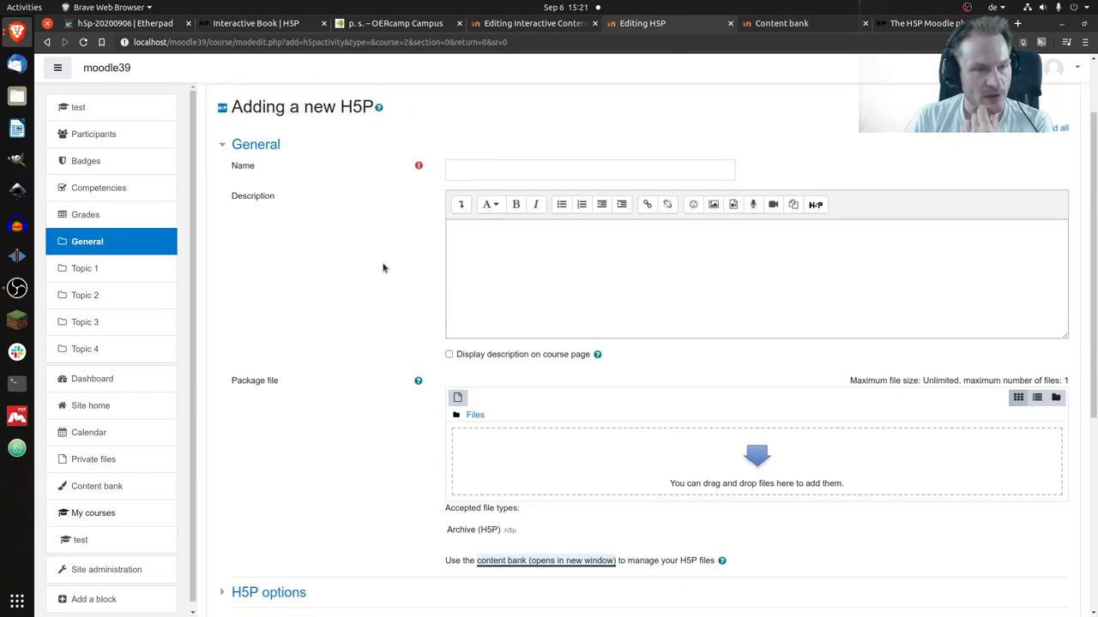
scroll(382, 270, "down", 1)
scroll(382, 270, "down", 3)
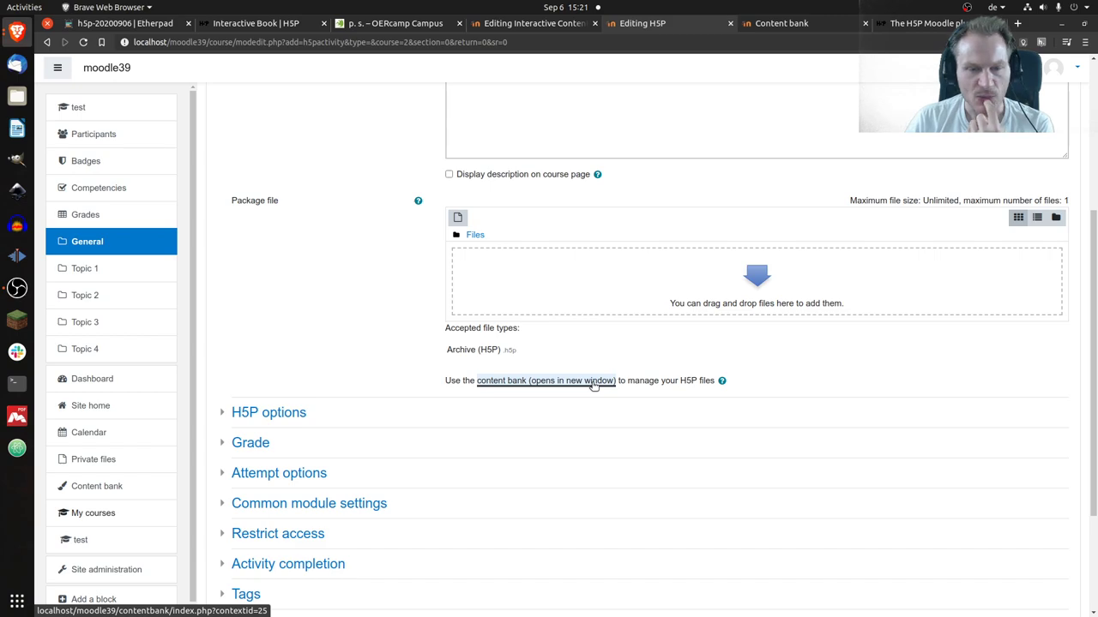
left_click(457, 217)
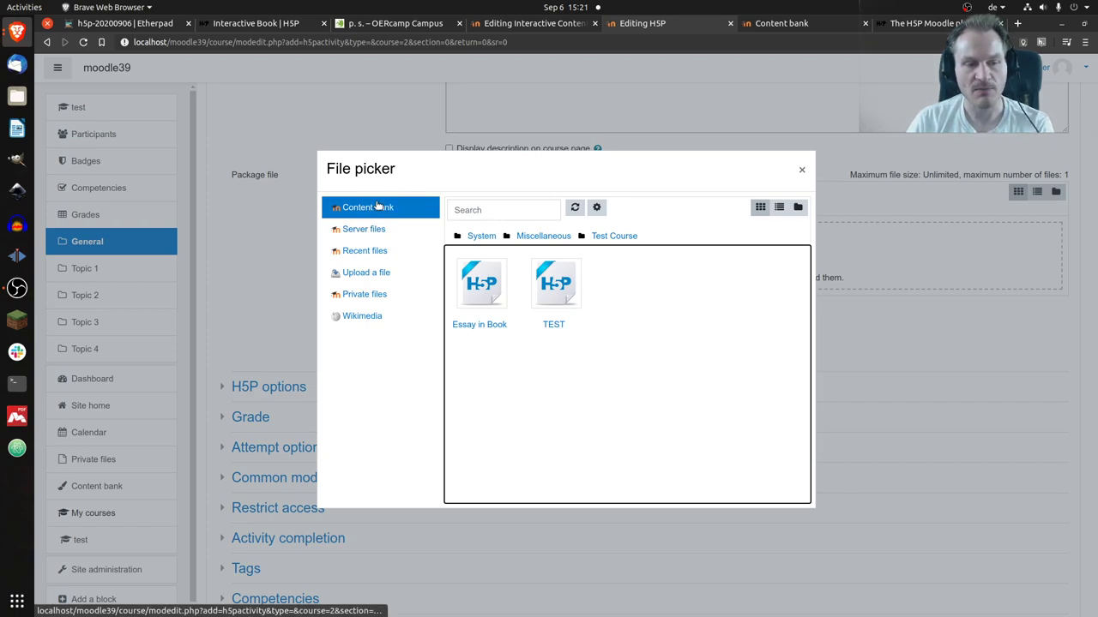
Attach a copy of the content bank's TEST item, true-false-question-1.h5p, and save.
left_click(554, 325)
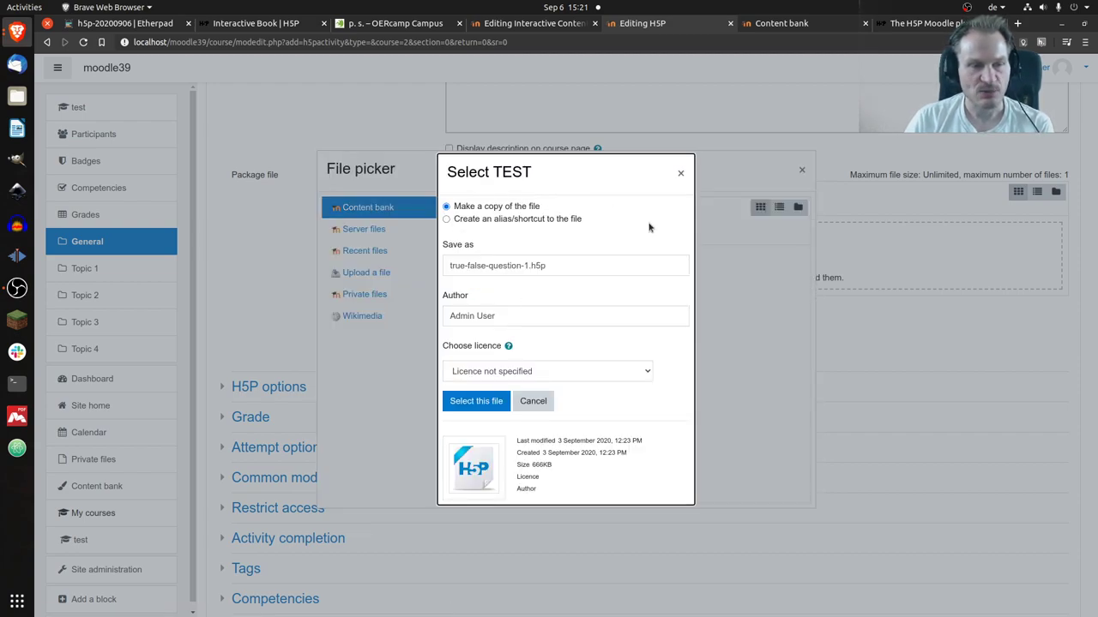
left_click(474, 401)
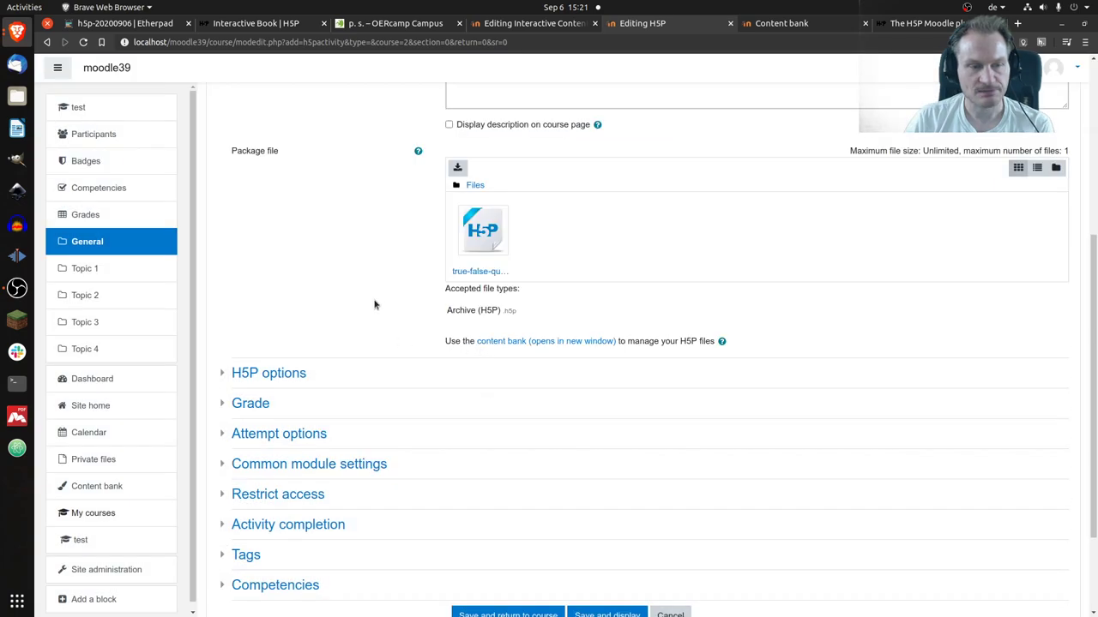
scroll(378, 300, "down", 2)
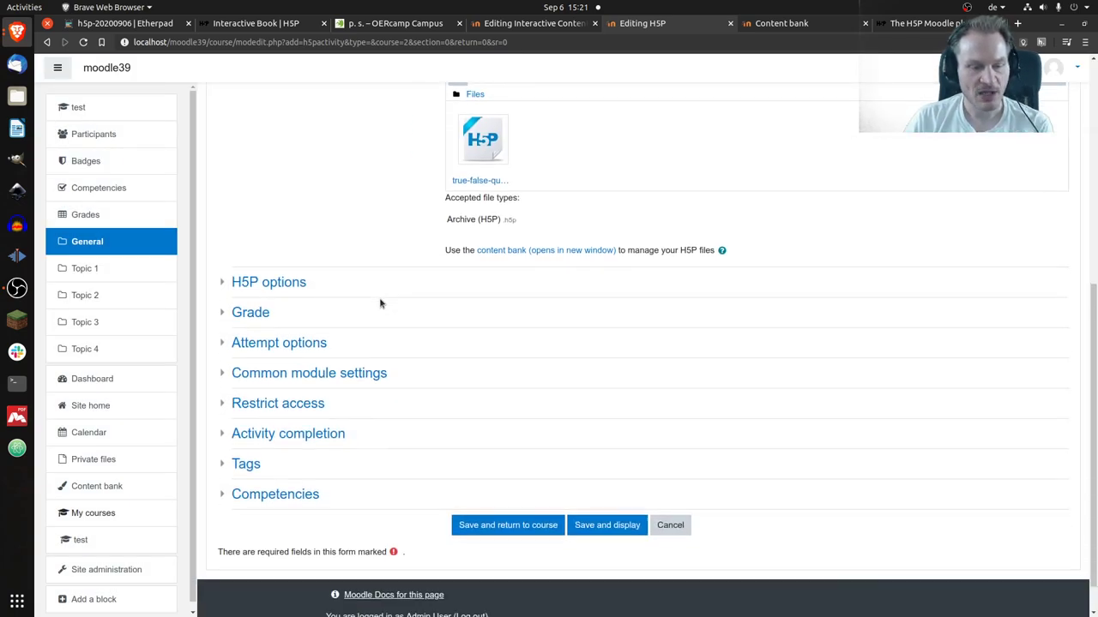
left_click(535, 525)
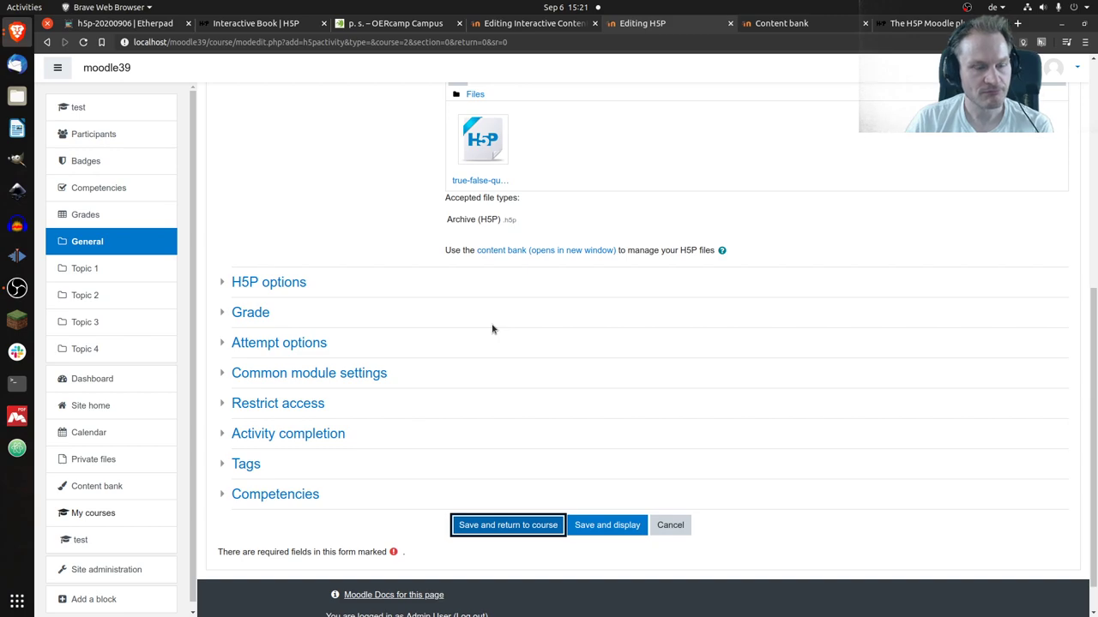
Name the H5P activity 'Test' and save it back to Test Course.
left_click(517, 524)
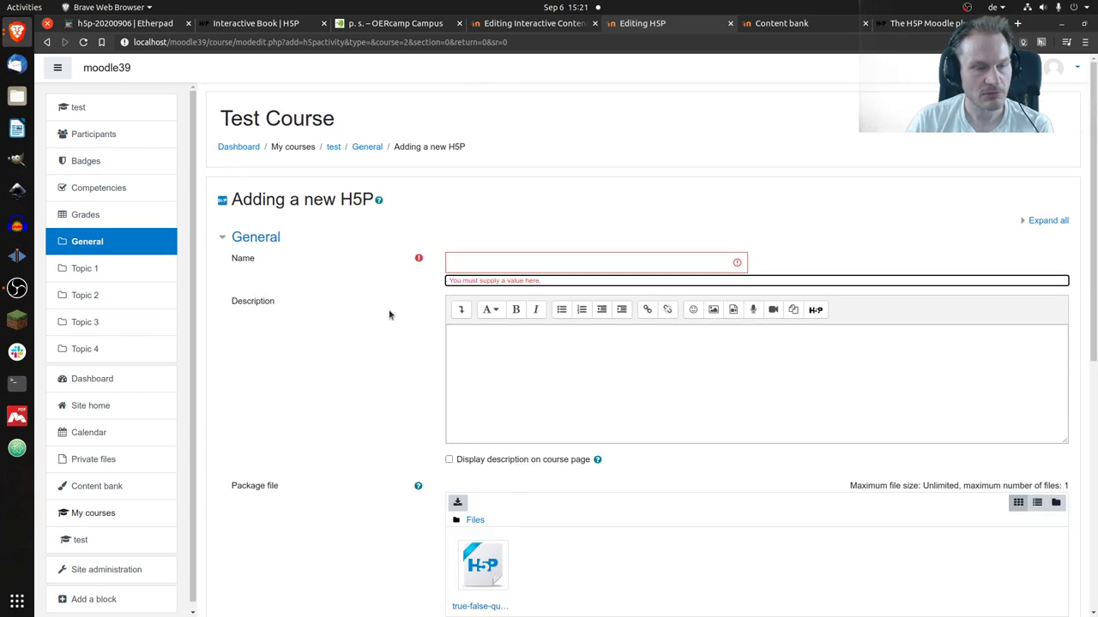
left_click(521, 261)
type("Test")
scroll(416, 366, "down", 5)
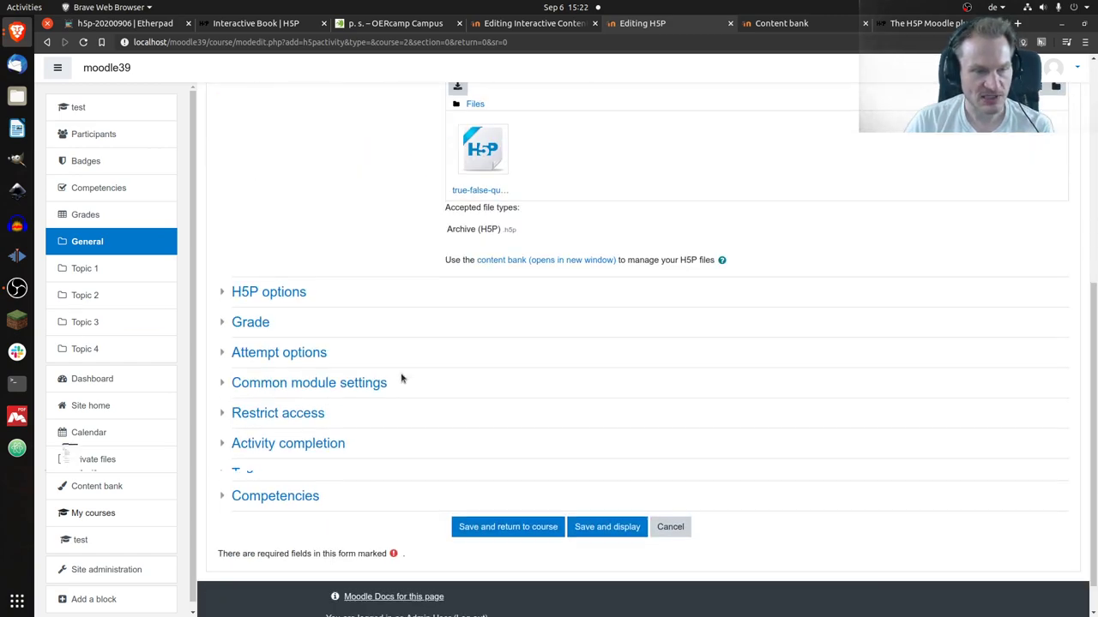
left_click(493, 490)
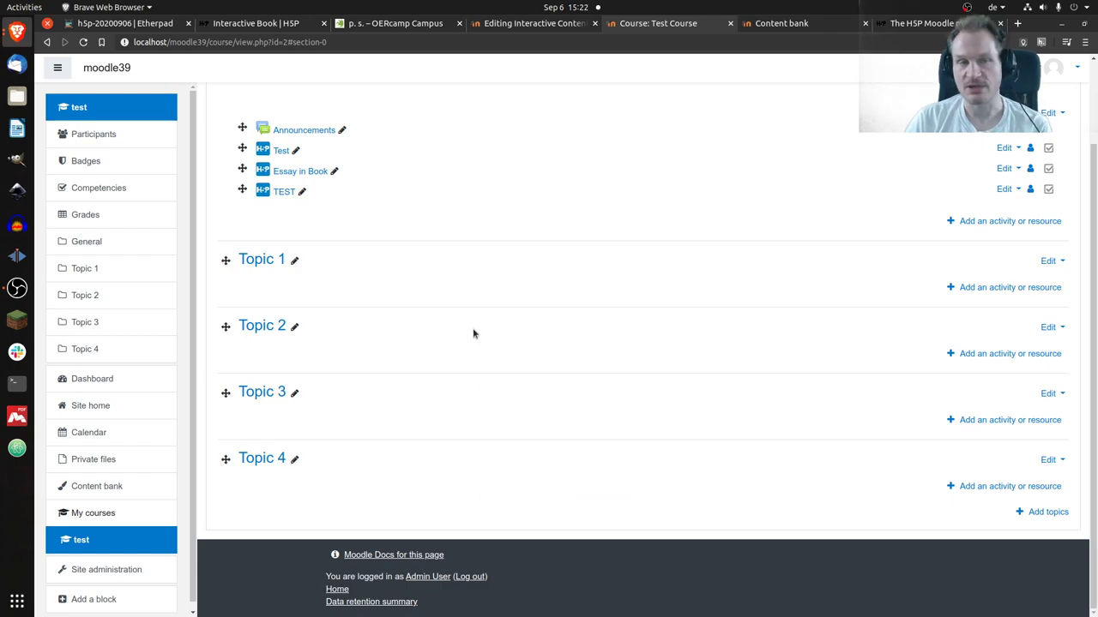
Switch to the H5P.org article comparing the H5P Moodle plugin, H5P.com and core integration.
scroll(588, 228, "up", 2)
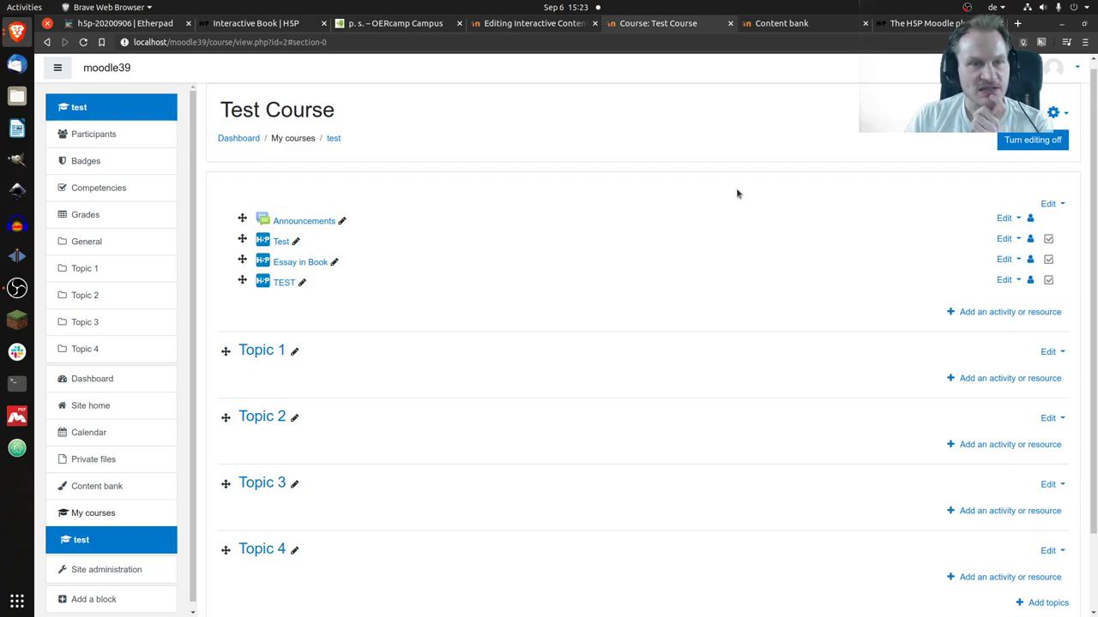
left_click(943, 24)
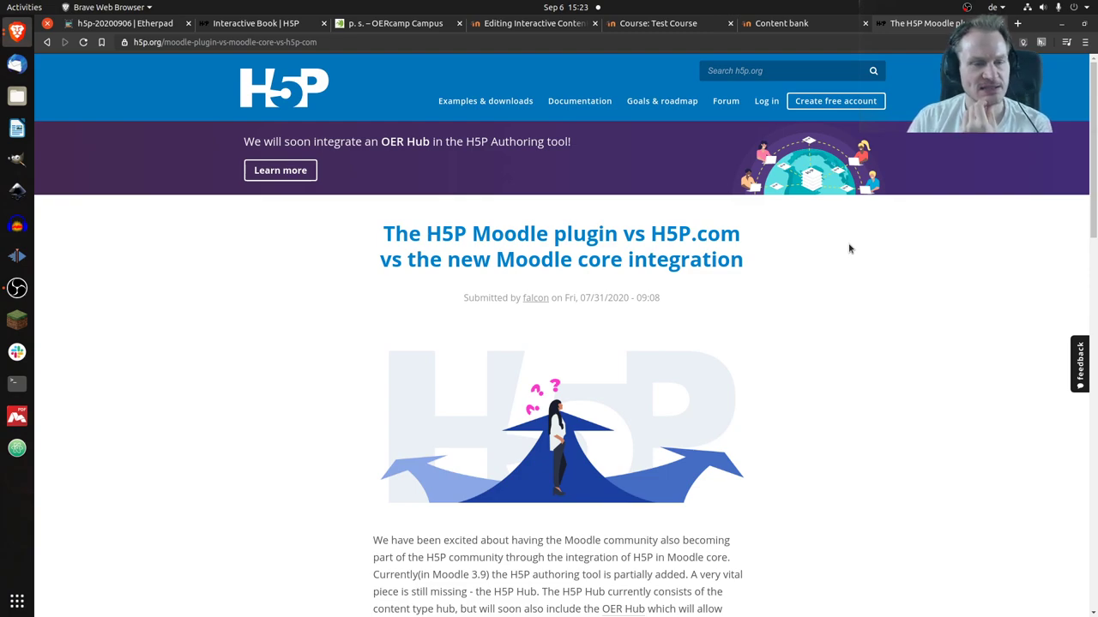
Scroll the article down to the 'Comparison of the three options' section.
scroll(849, 249, "down", 5)
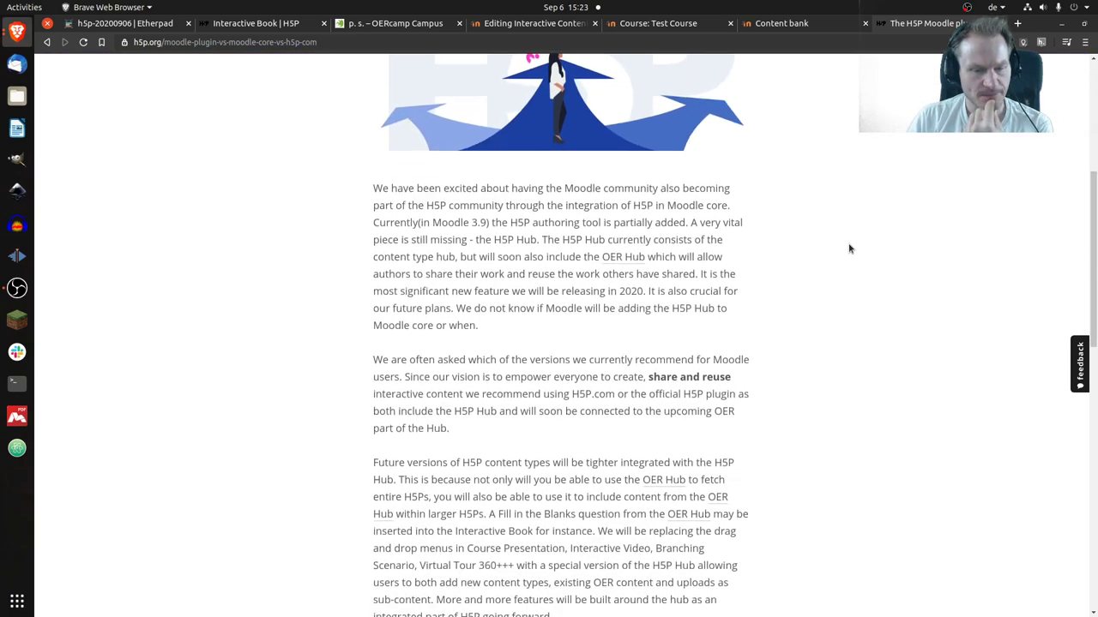
scroll(849, 249, "down", 3)
scroll(849, 248, "down", 1)
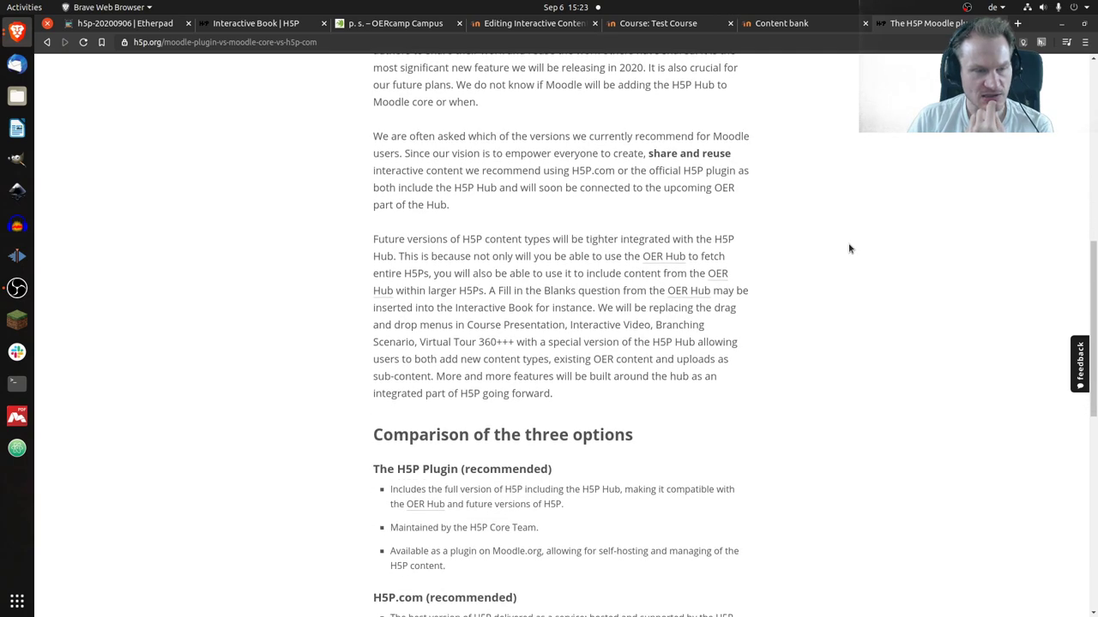